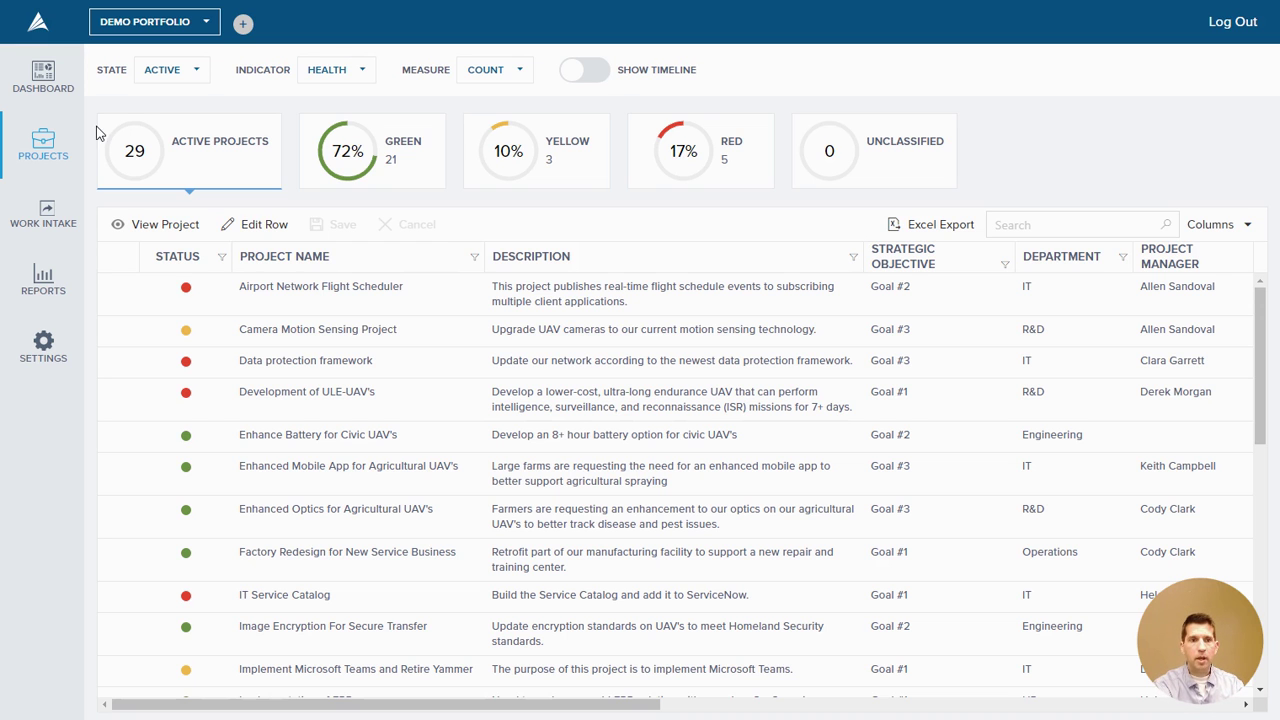
- Check the available project state options and keep Health as the indicator for the active projects
left_click(196, 80)
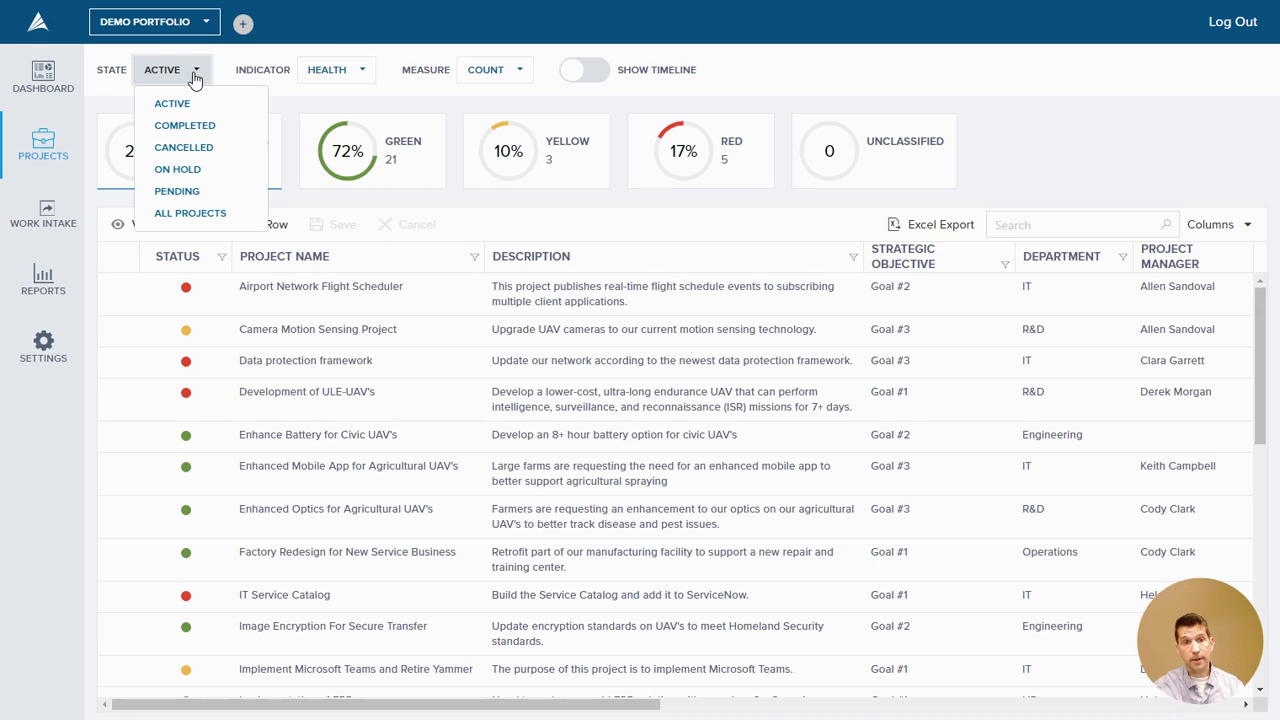
left_click(195, 79)
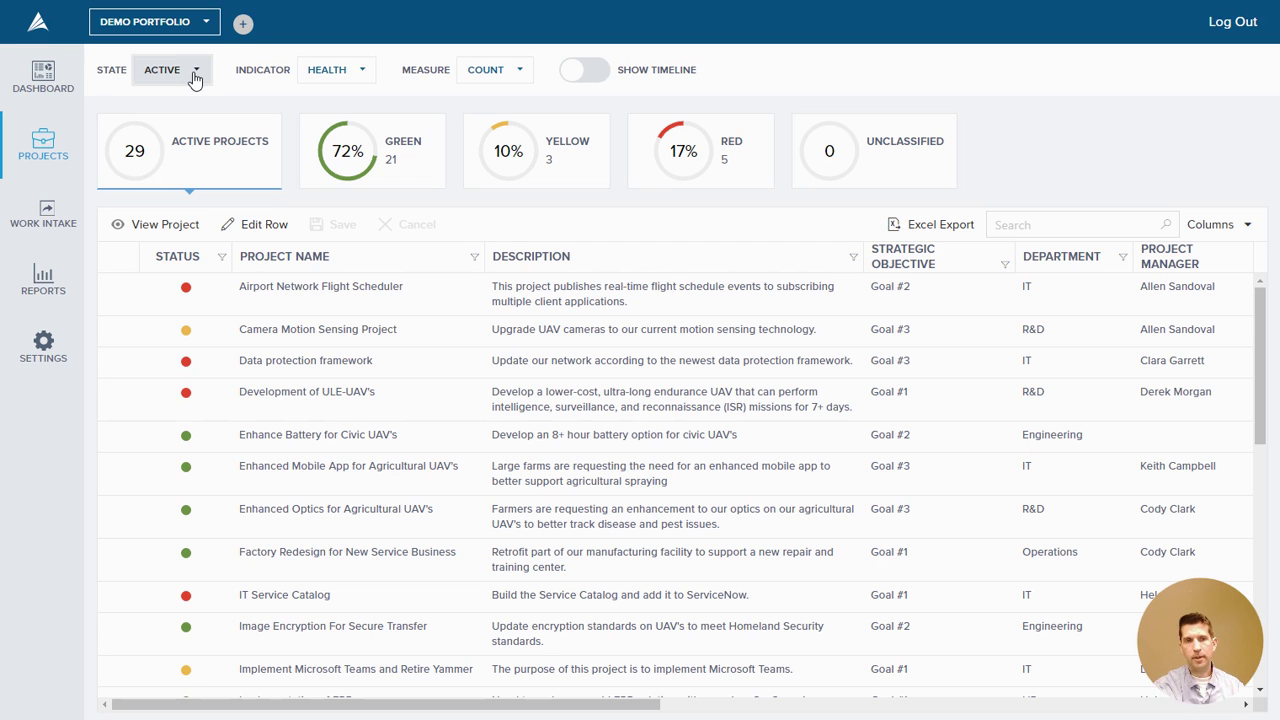
left_click(364, 75)
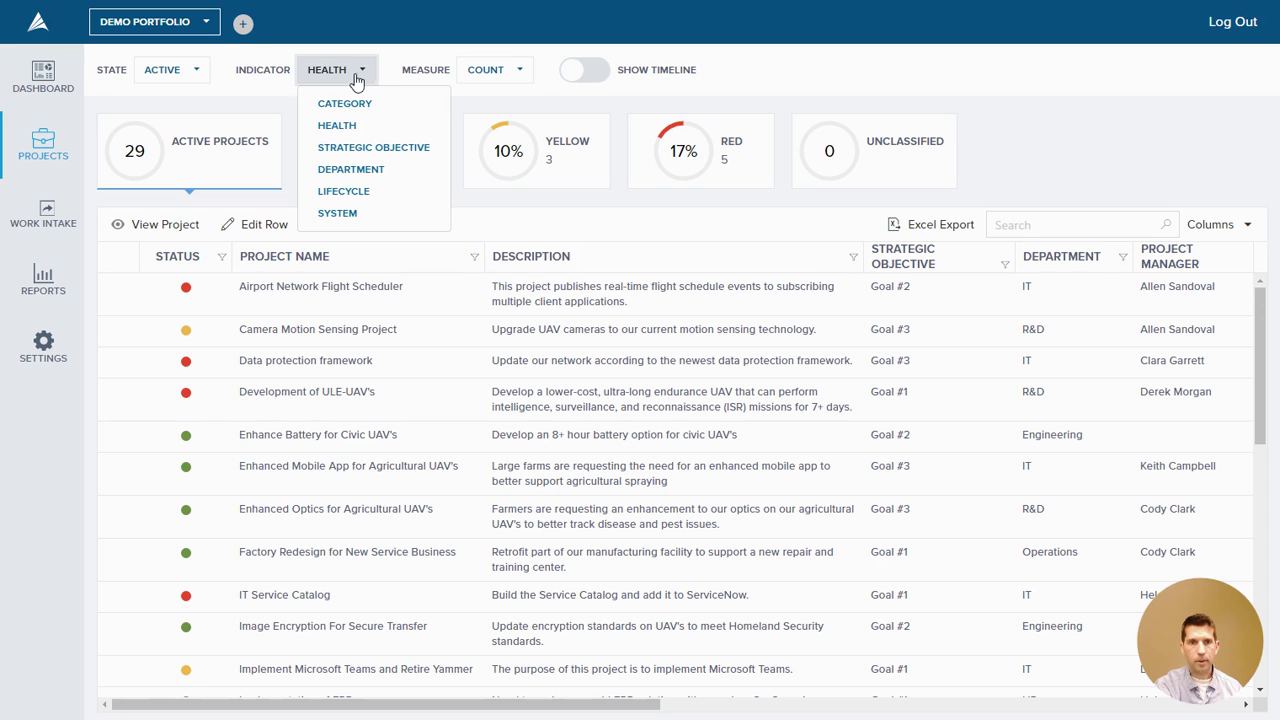
left_click(340, 125)
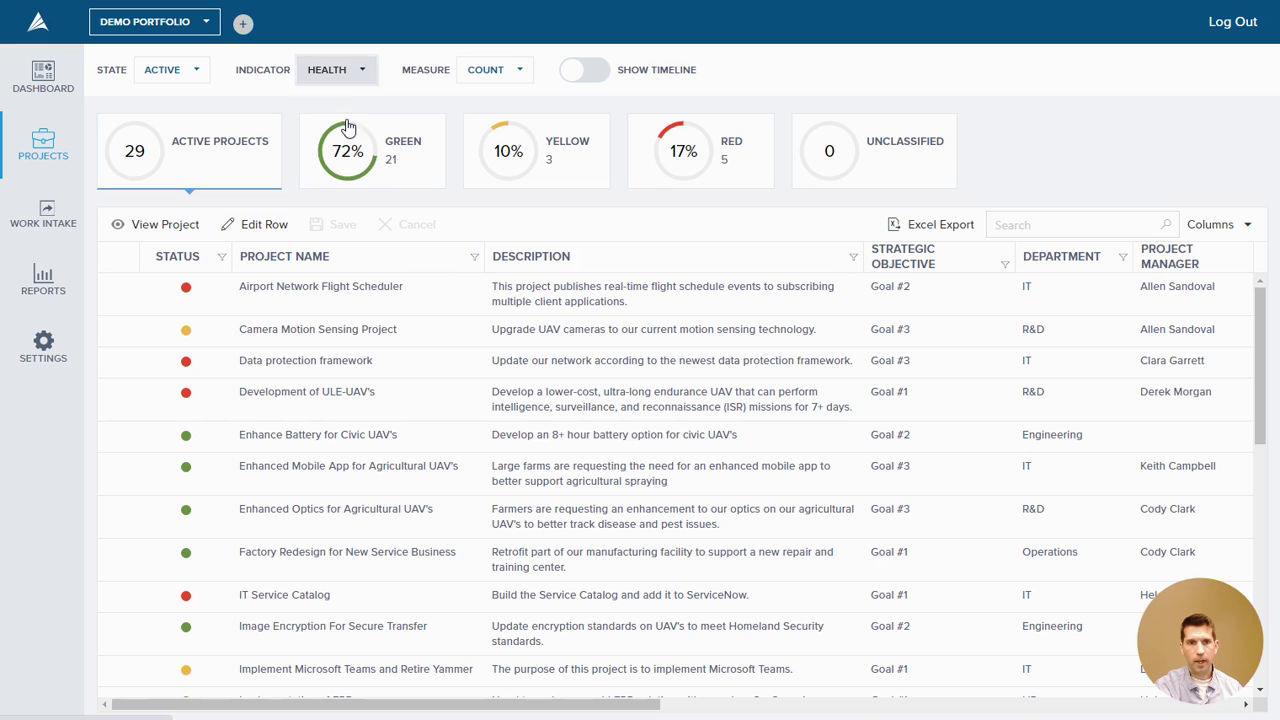
- View only the red projects, only the yellow projects, and all active projects again
left_click(679, 166)
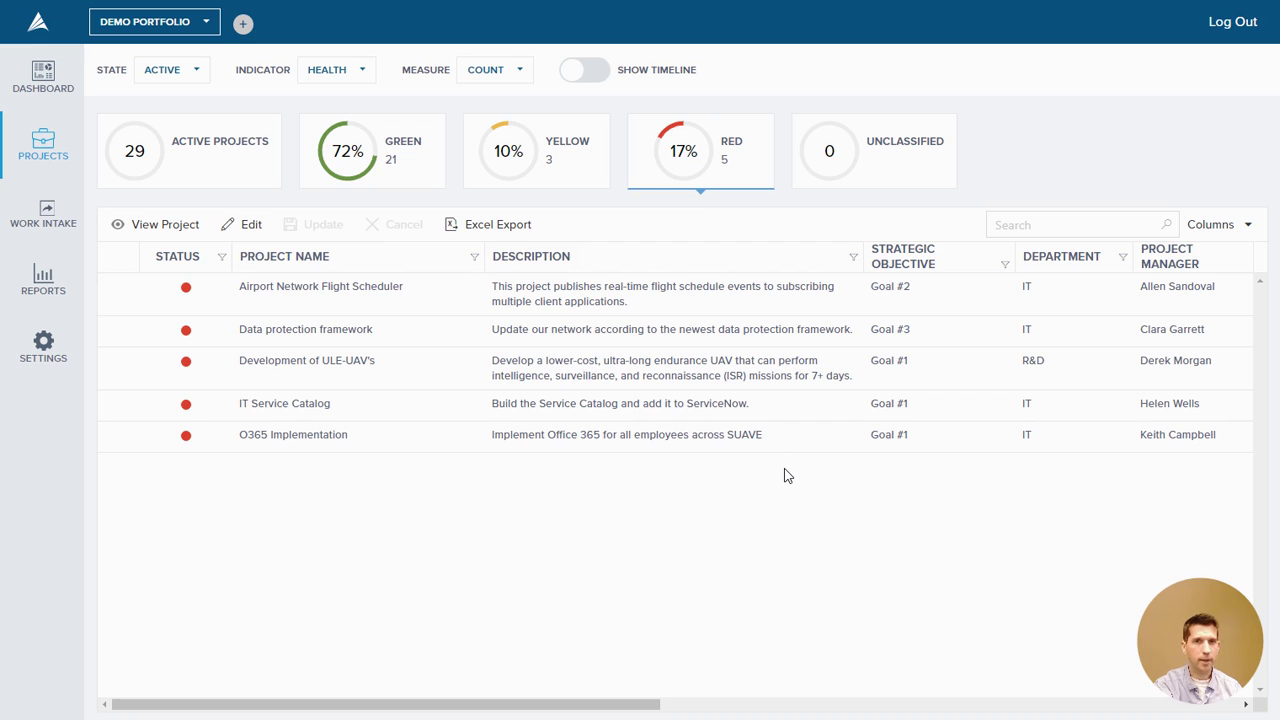
left_click(516, 162)
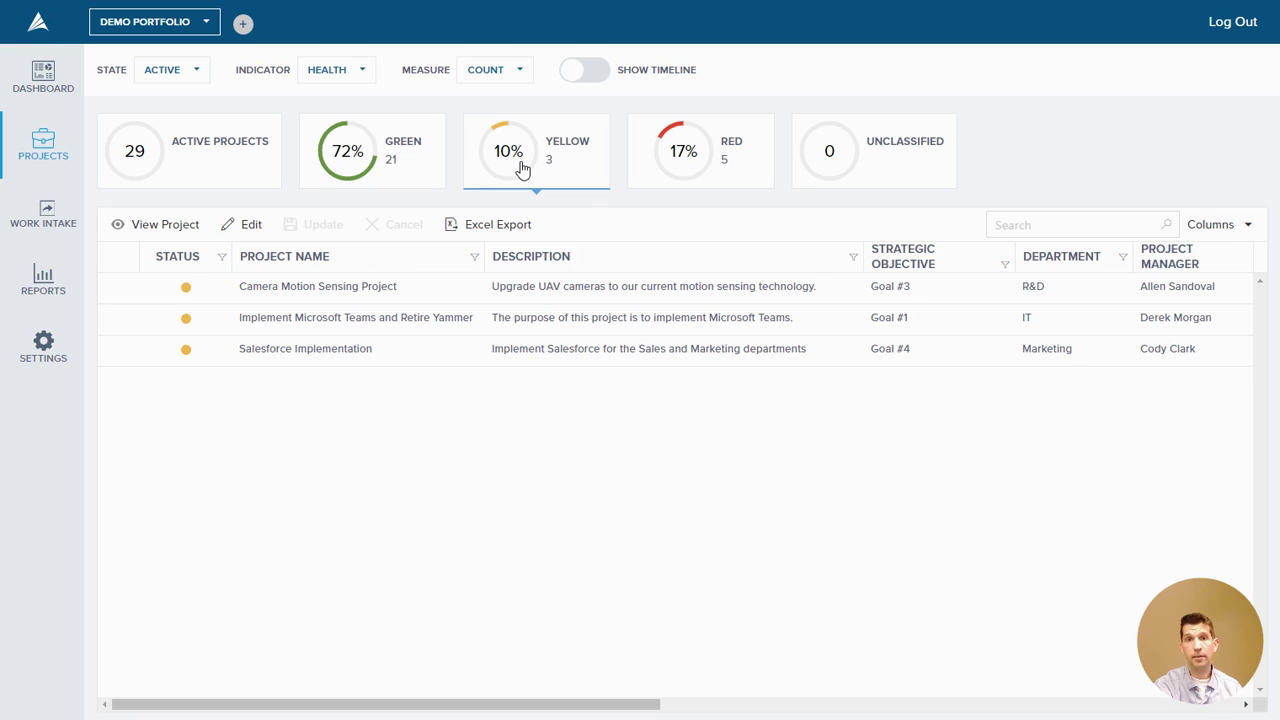
left_click(191, 168)
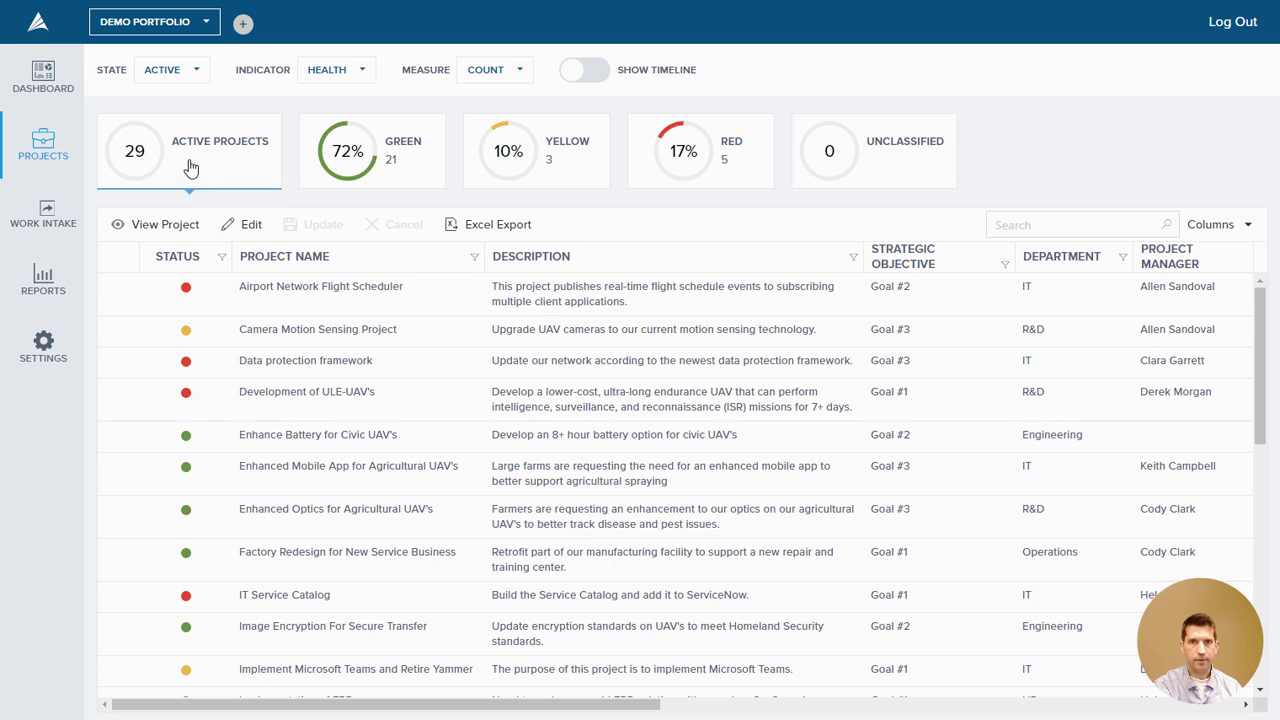
- Set the measure of the project summary cards to Cost
left_click(515, 77)
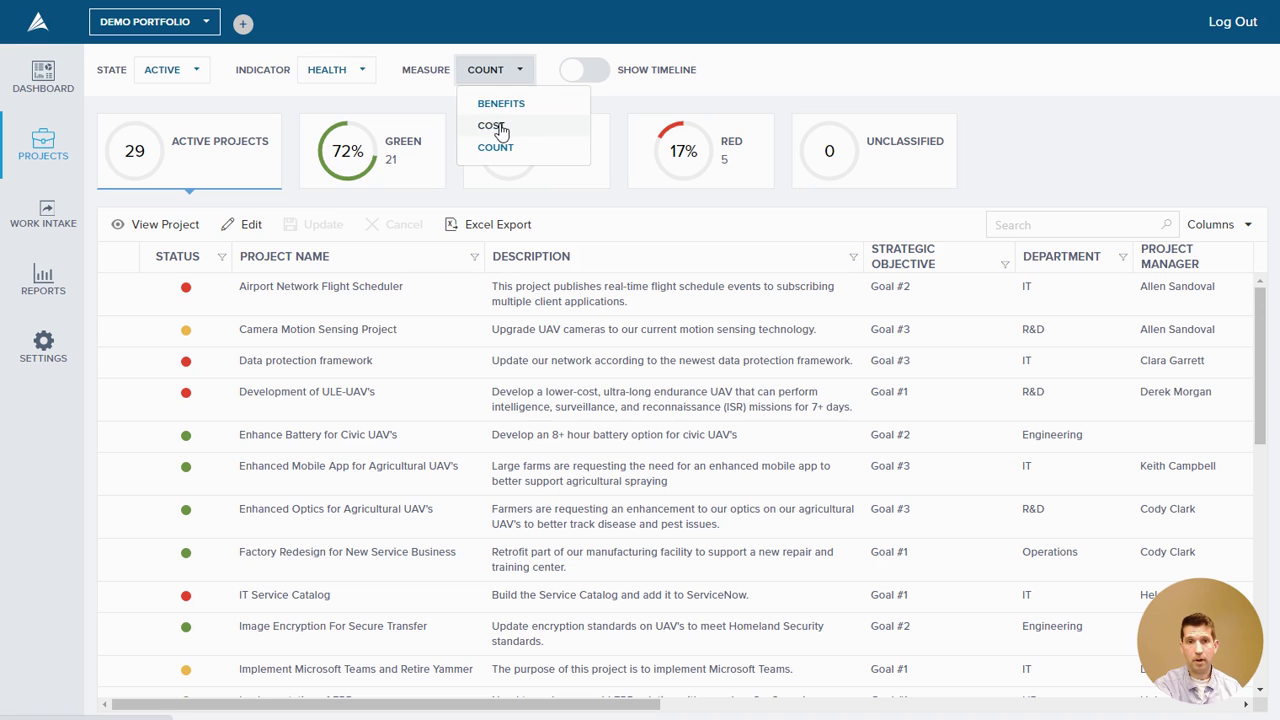
left_click(500, 127)
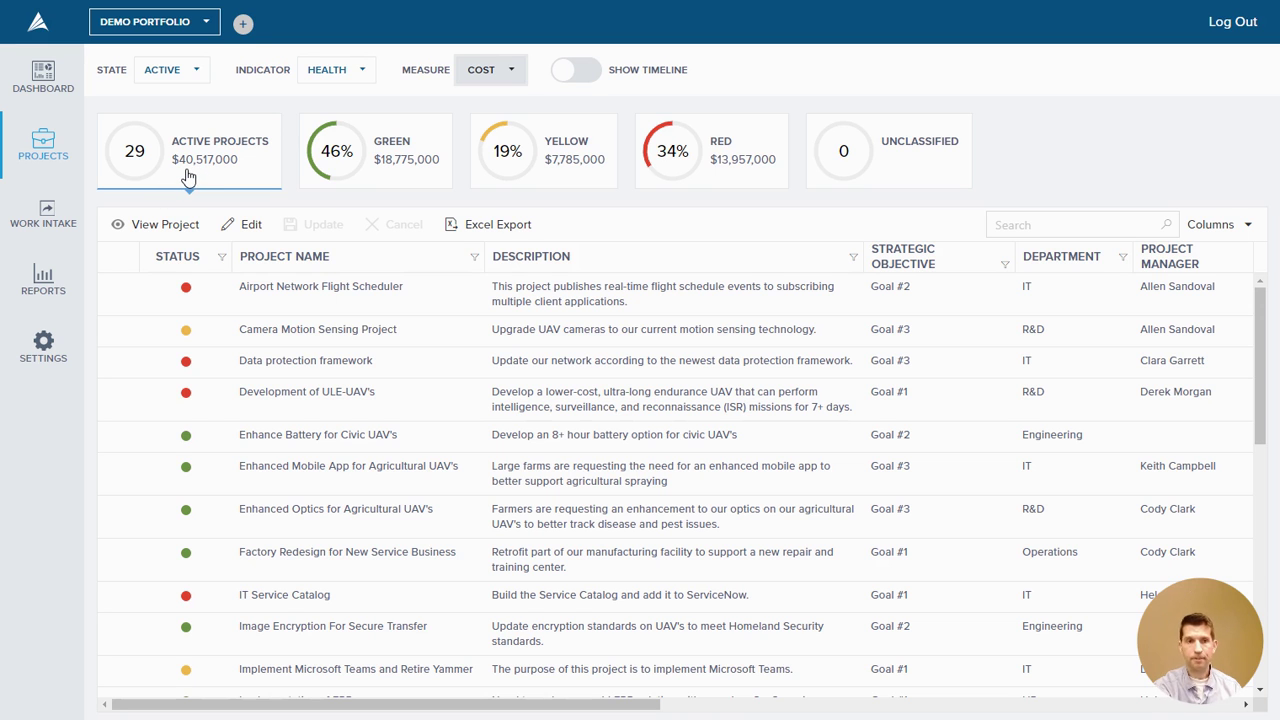
- Break the project costs down by Category, and change the indicator to Strategic Objective
left_click(361, 74)
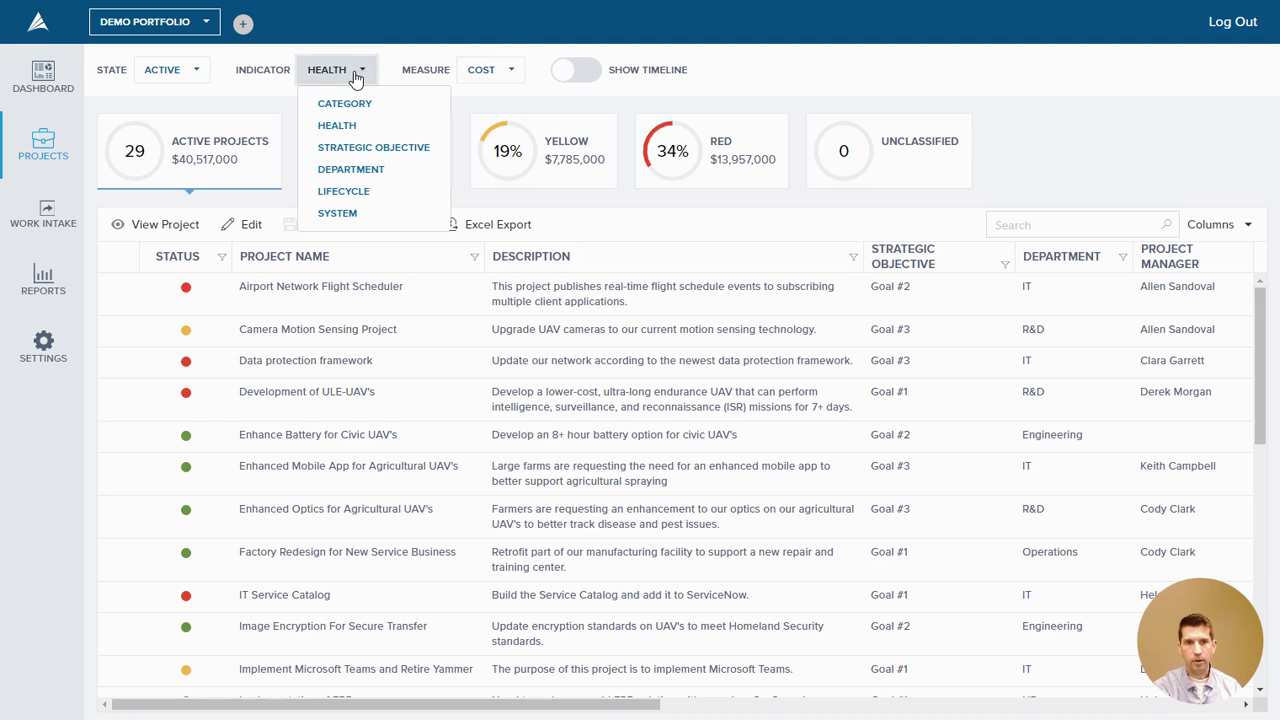
left_click(362, 104)
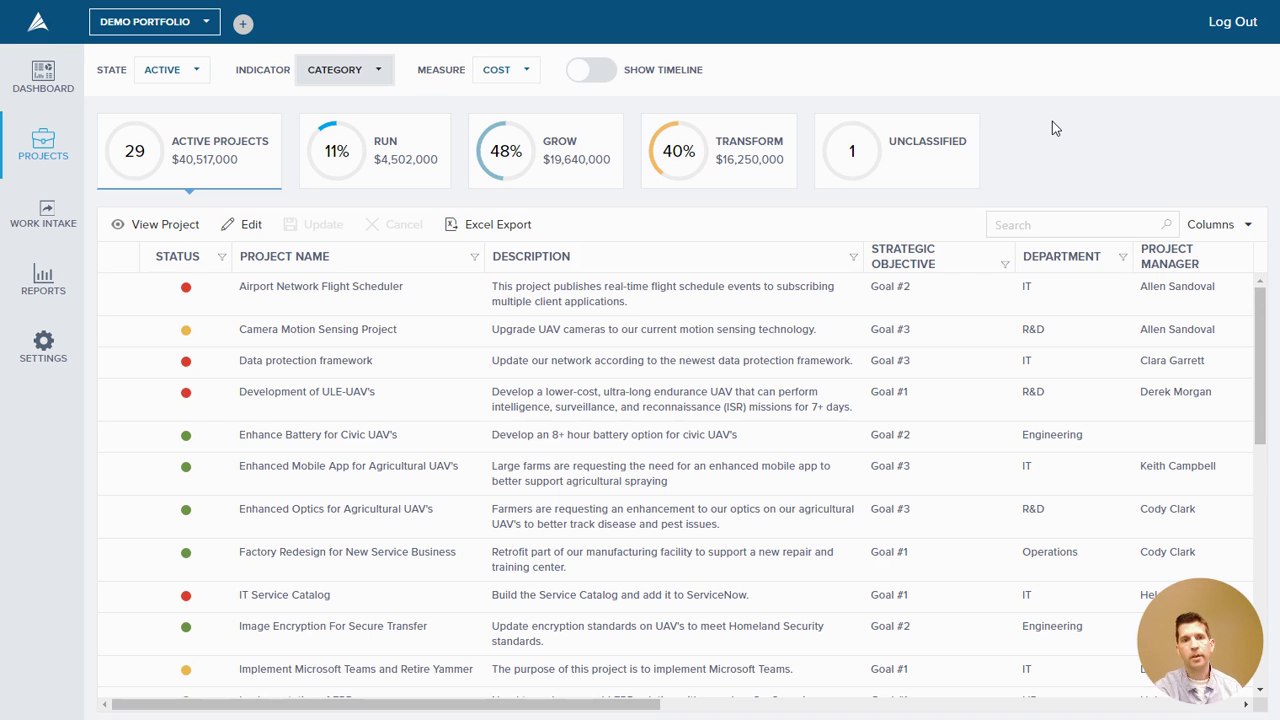
left_click(380, 68)
left_click(372, 149)
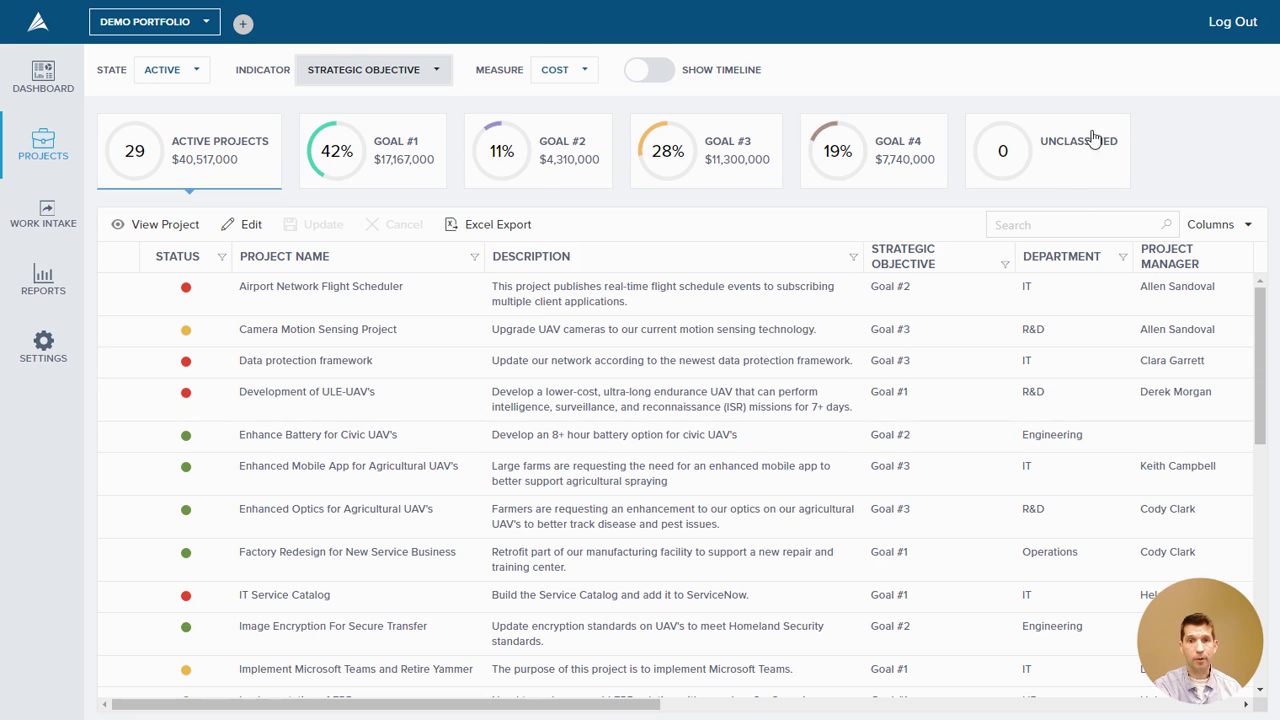
- Look through the project costs of all departments and return the indicator to Strategic Objective
left_click(433, 78)
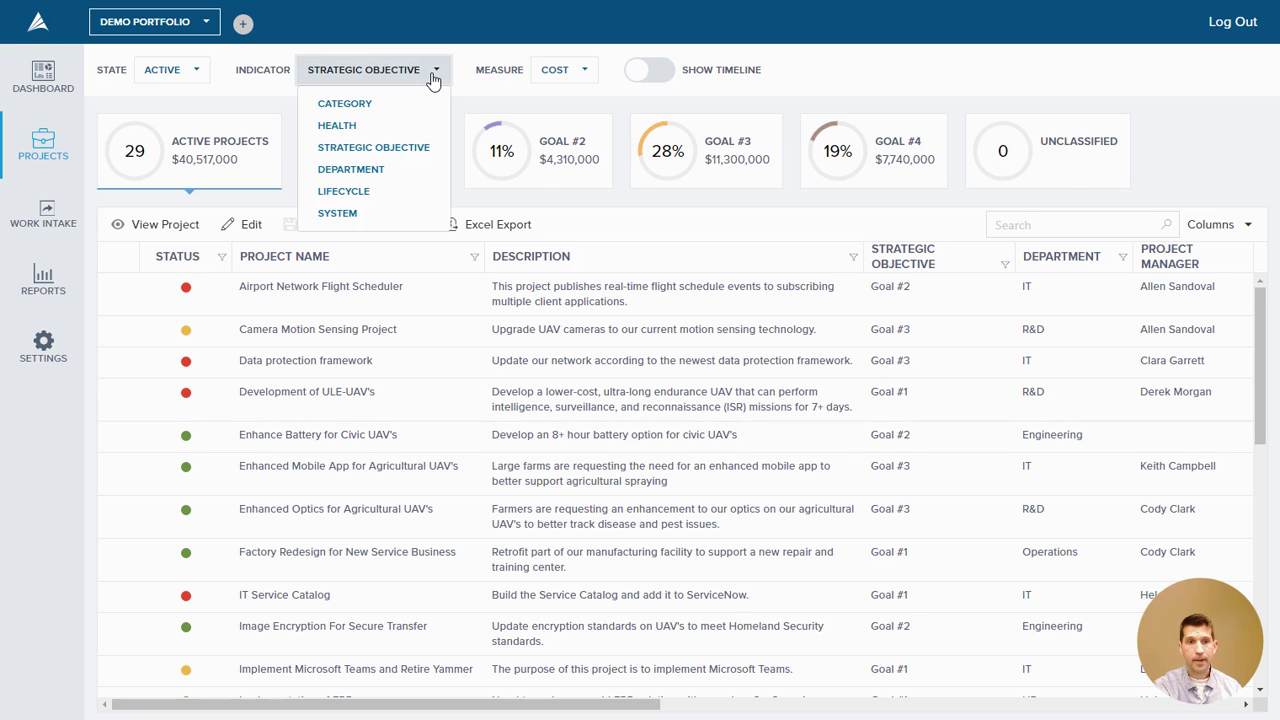
left_click(393, 172)
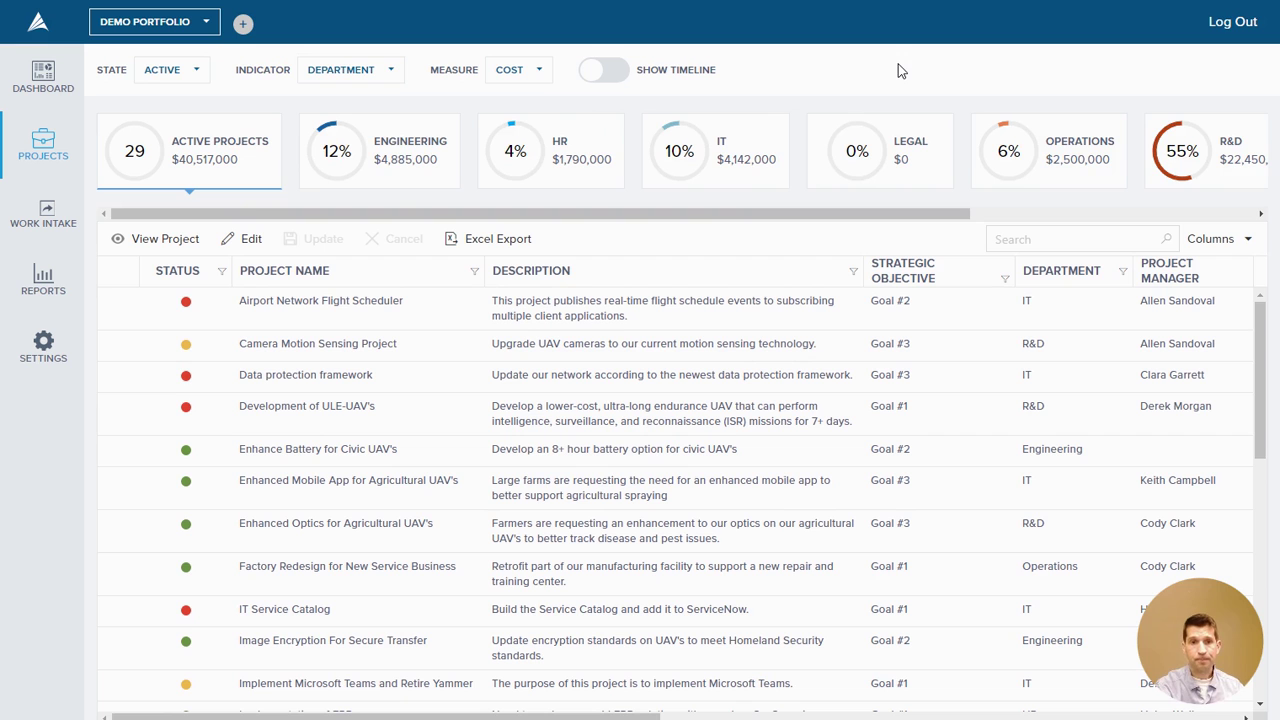
left_click_drag(717, 213, 808, 221)
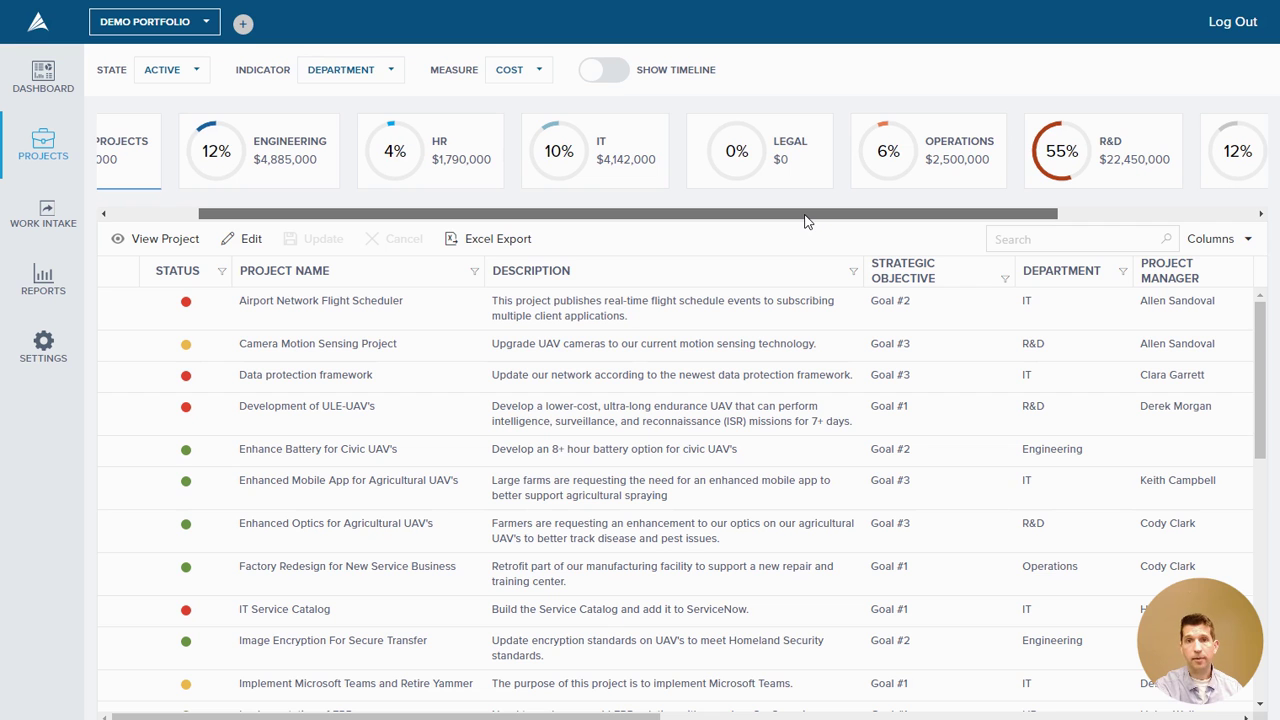
left_click_drag(808, 221, 680, 217)
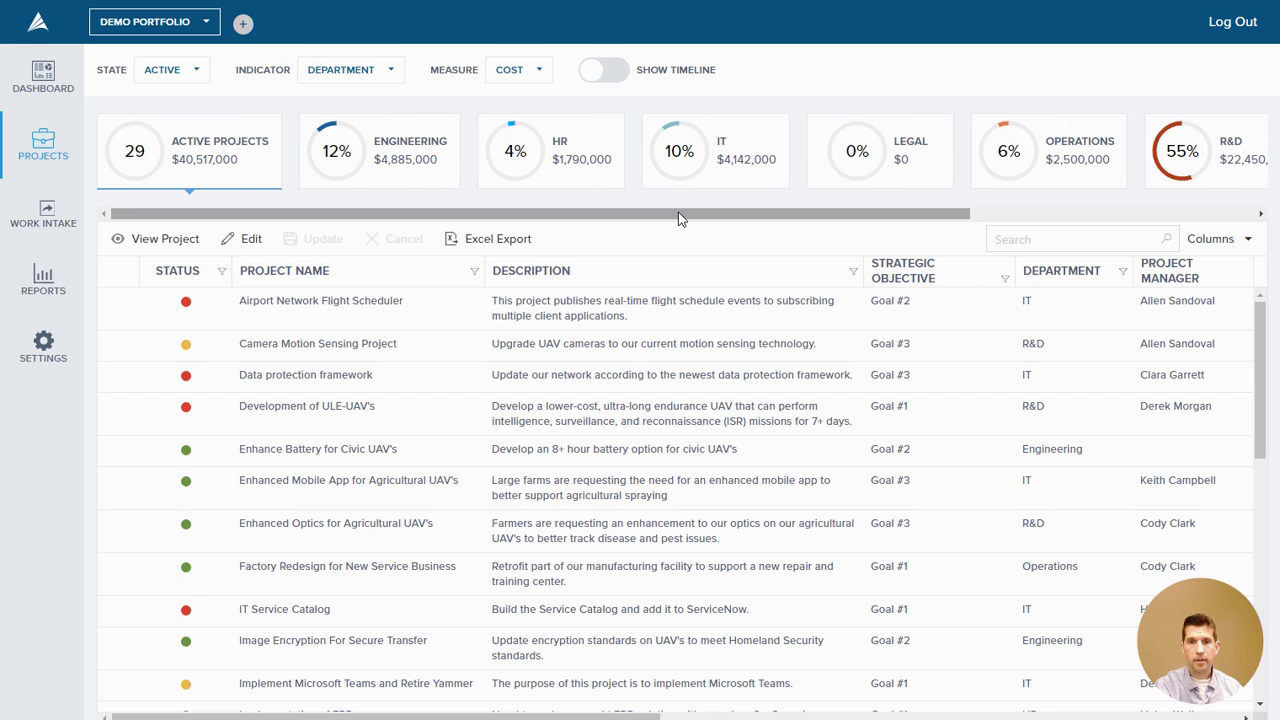
left_click(388, 76)
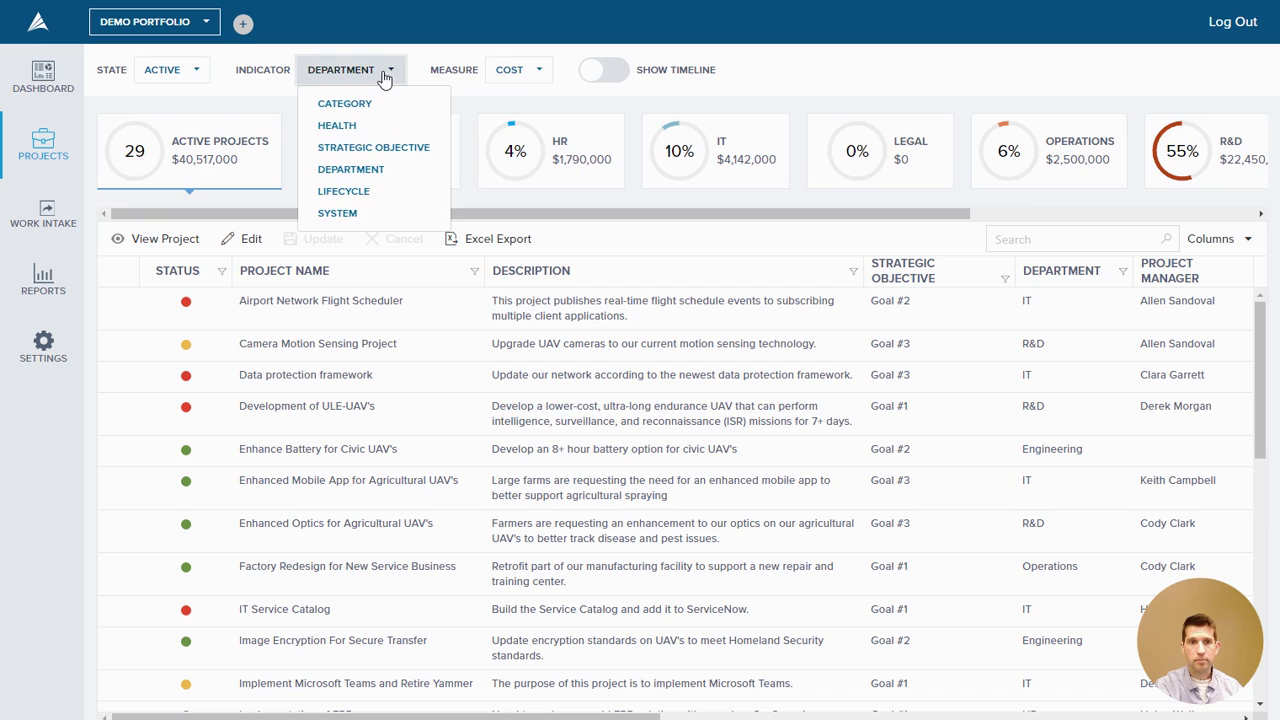
left_click(362, 148)
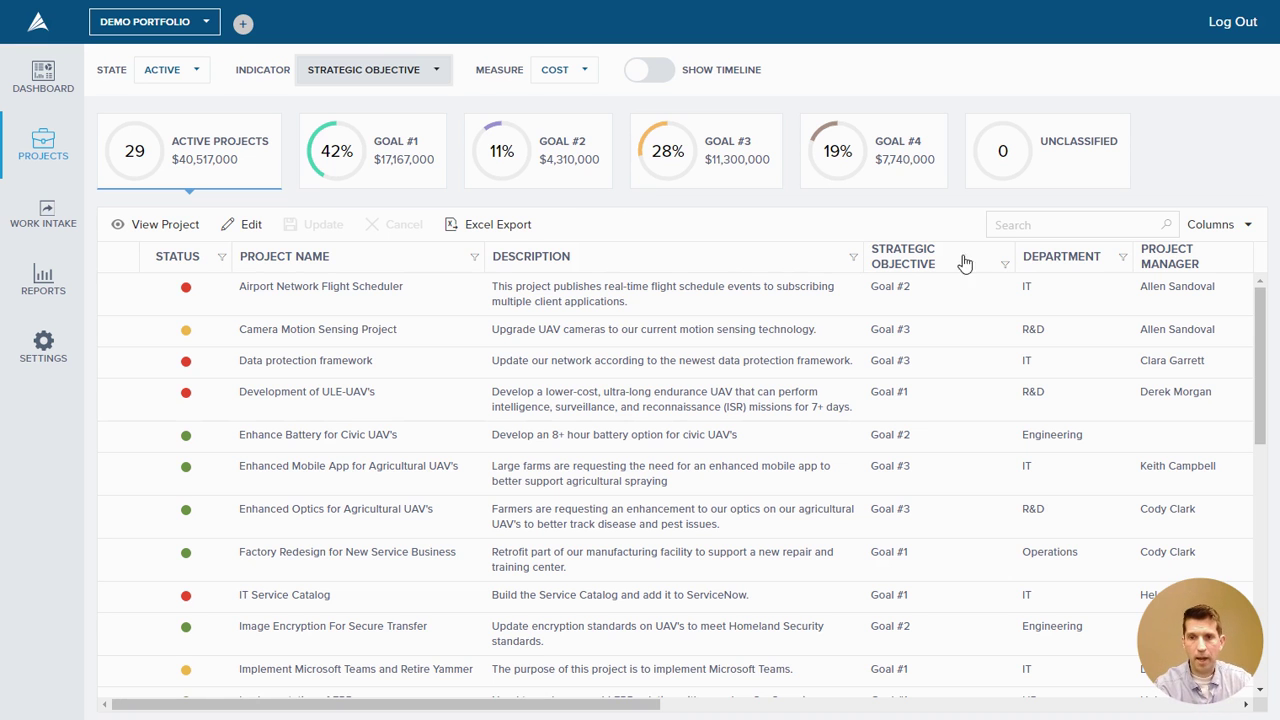
- Search the project list for "data" and clear the search
left_click(1040, 225)
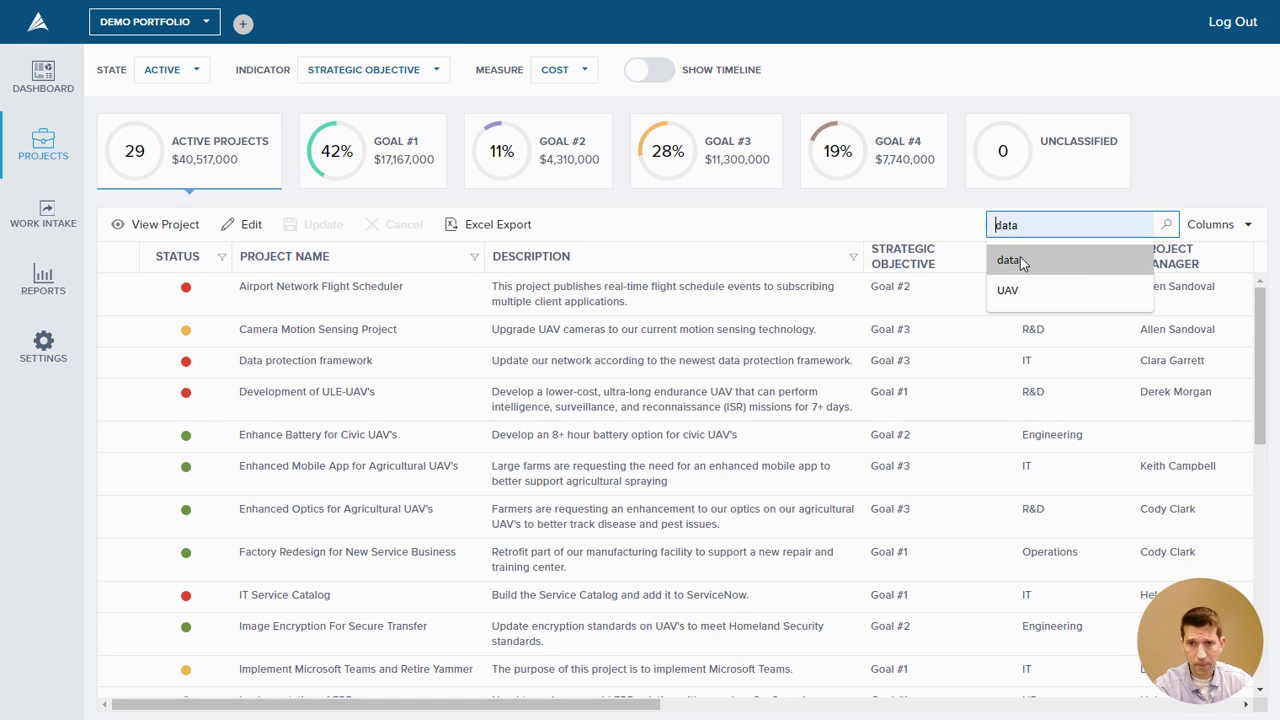
left_click(1018, 261)
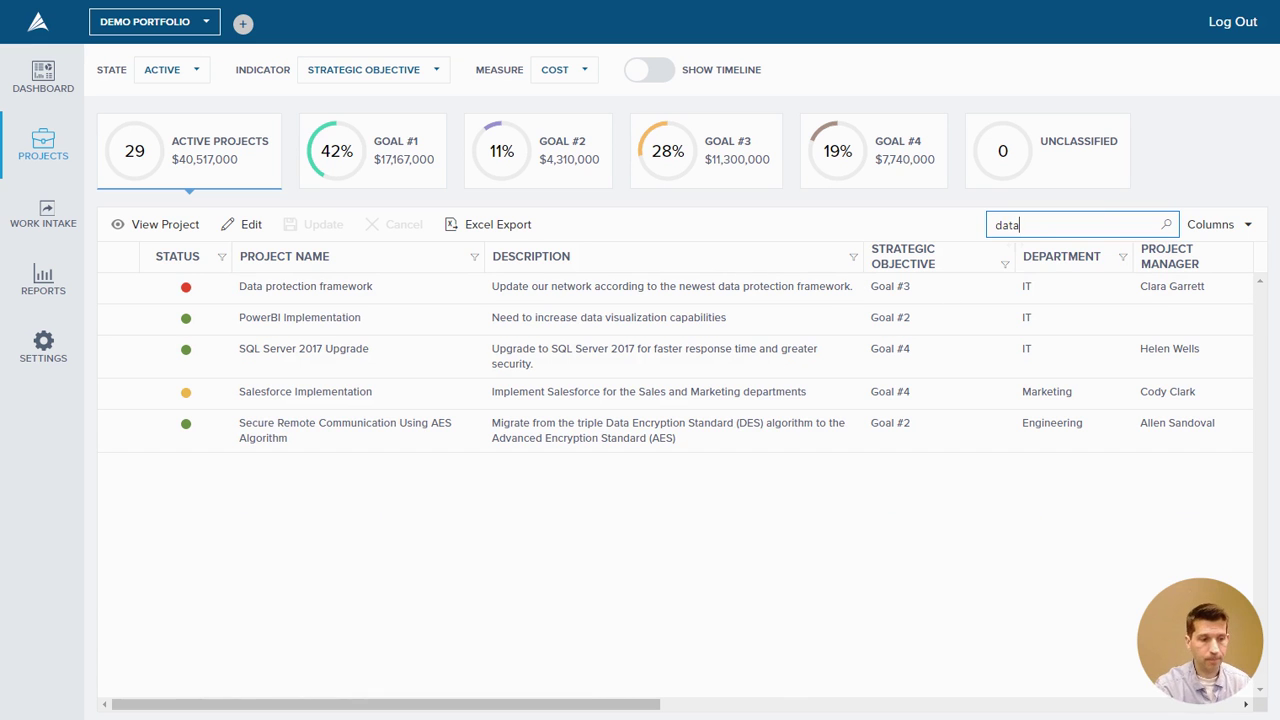
left_click(1015, 228)
key("ctrl+a")
key("BackSpace")
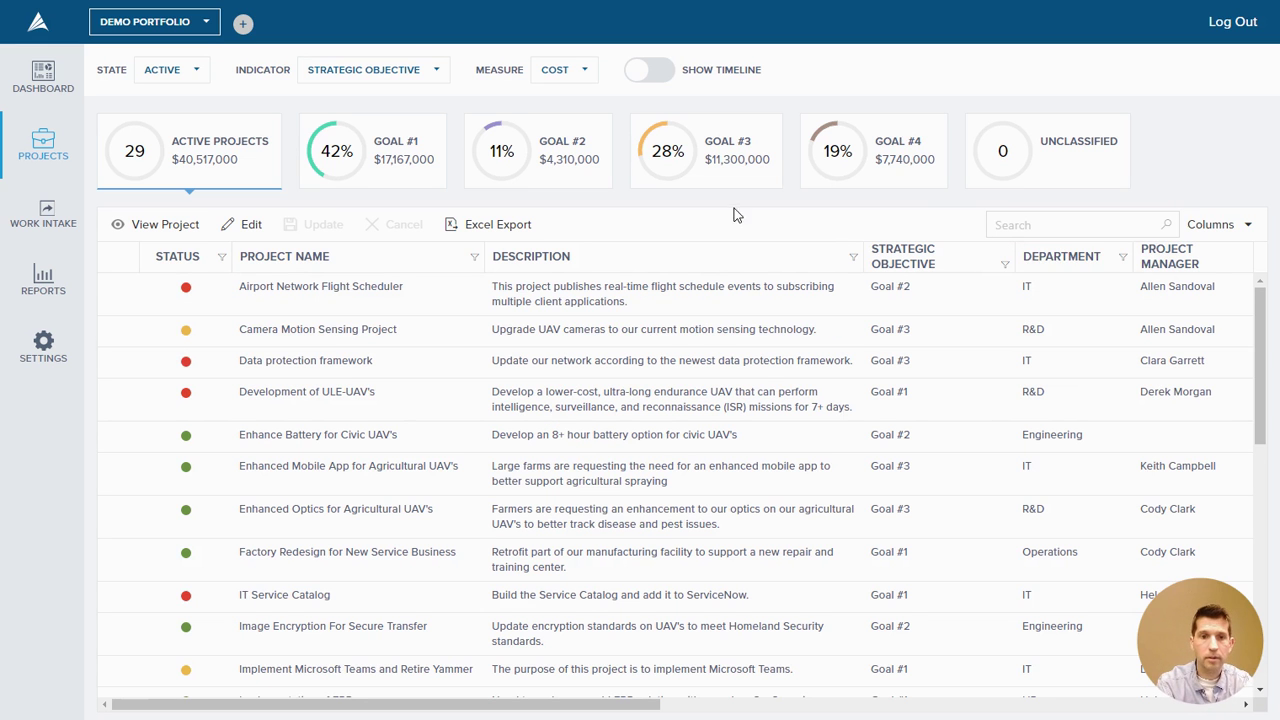
- Review the columns offered for the project grid and move the Department column ahead of Strategic Objective
left_click(1234, 230)
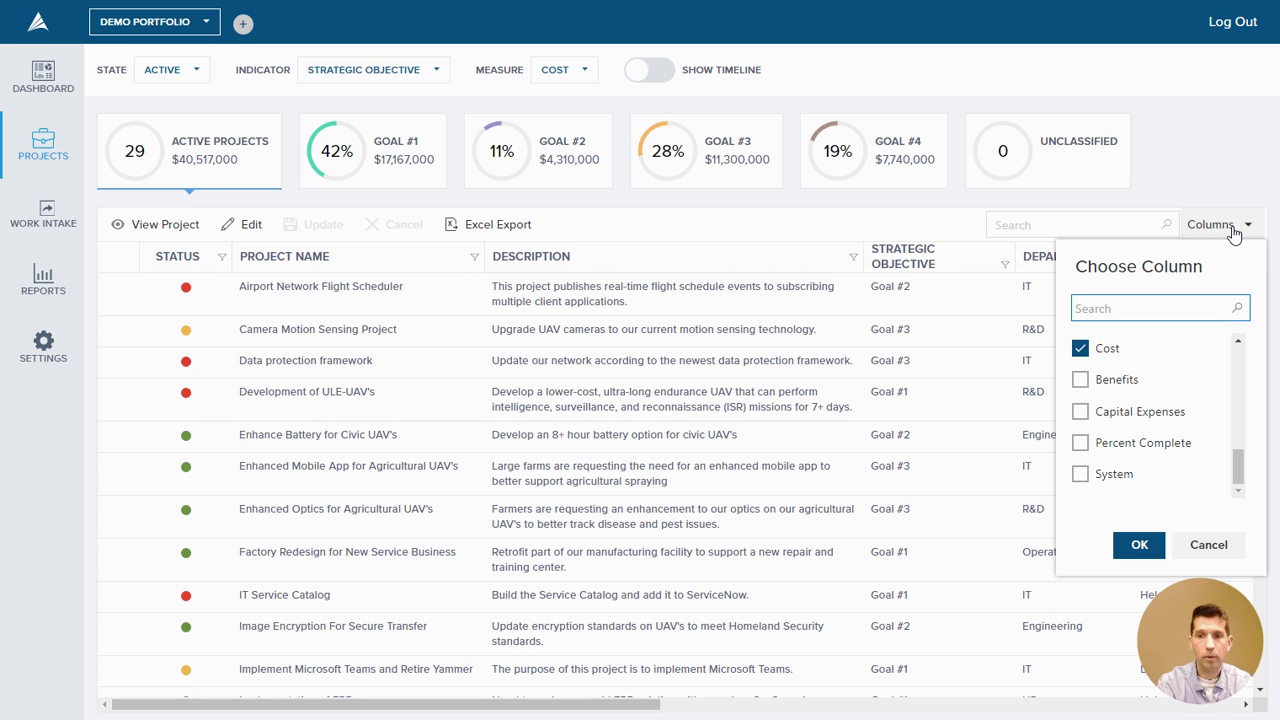
left_click_drag(1238, 467, 1250, 364)
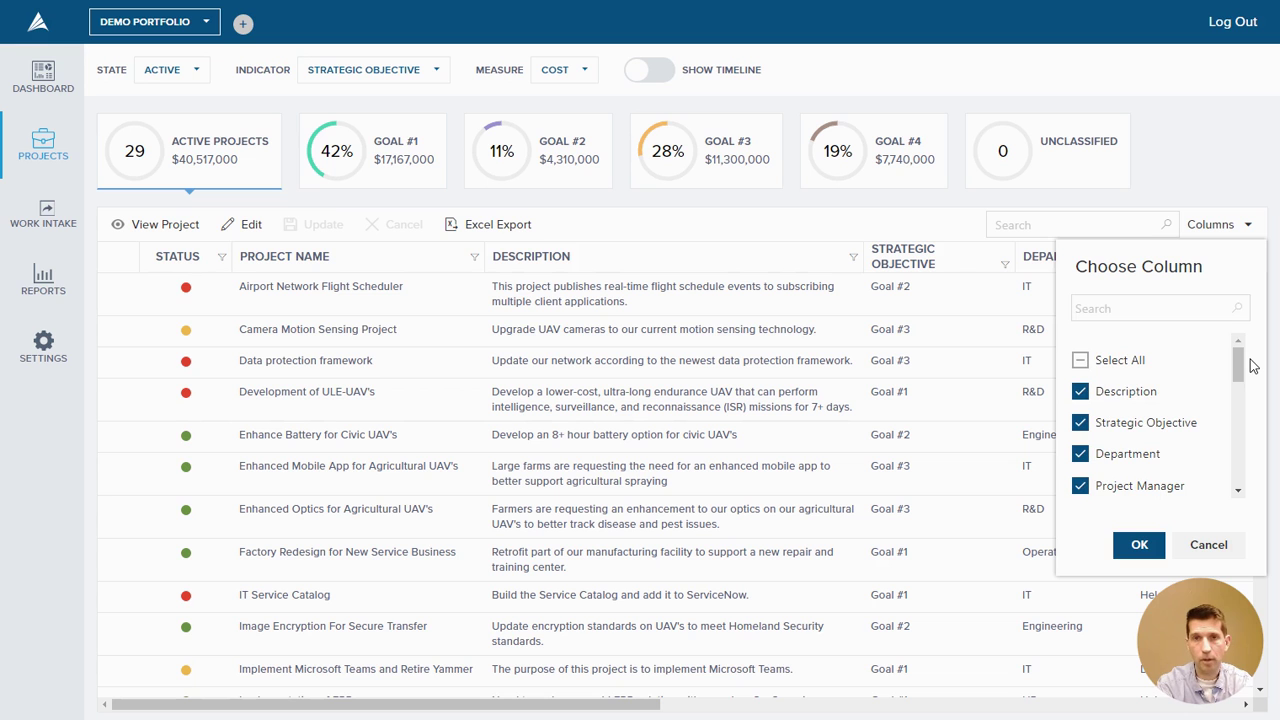
left_click(1235, 148)
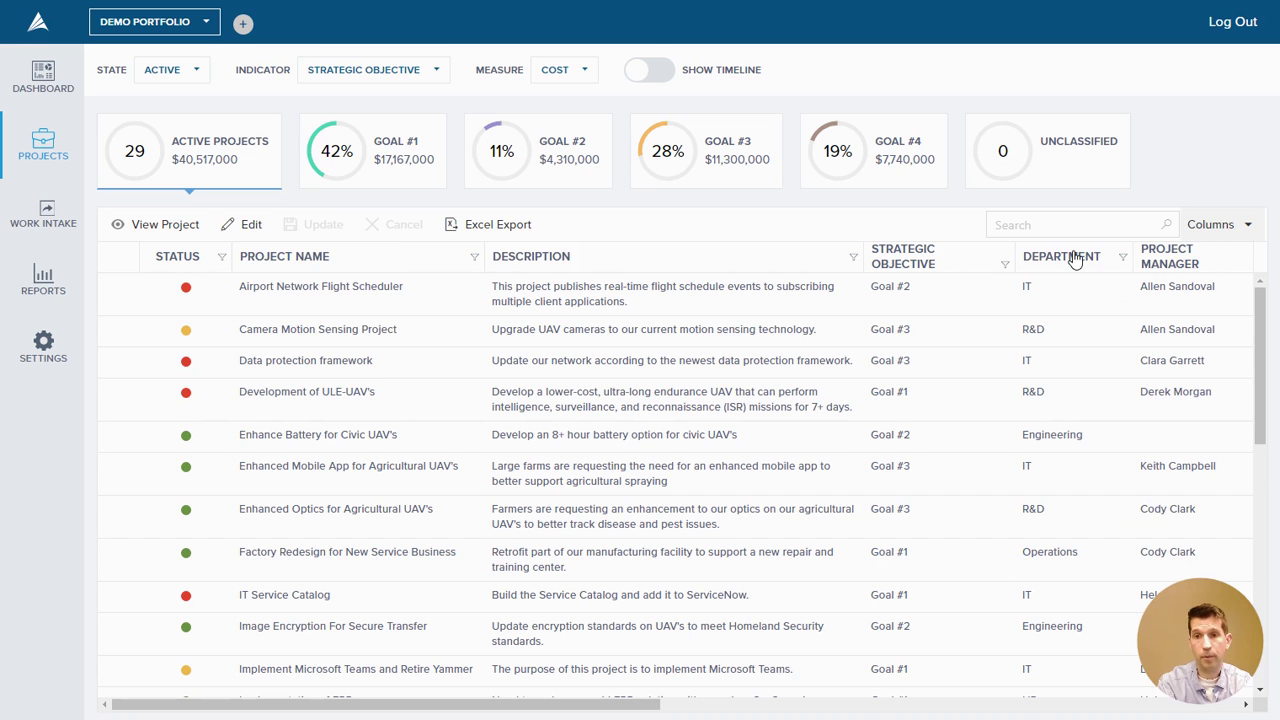
left_click_drag(1066, 257, 903, 259)
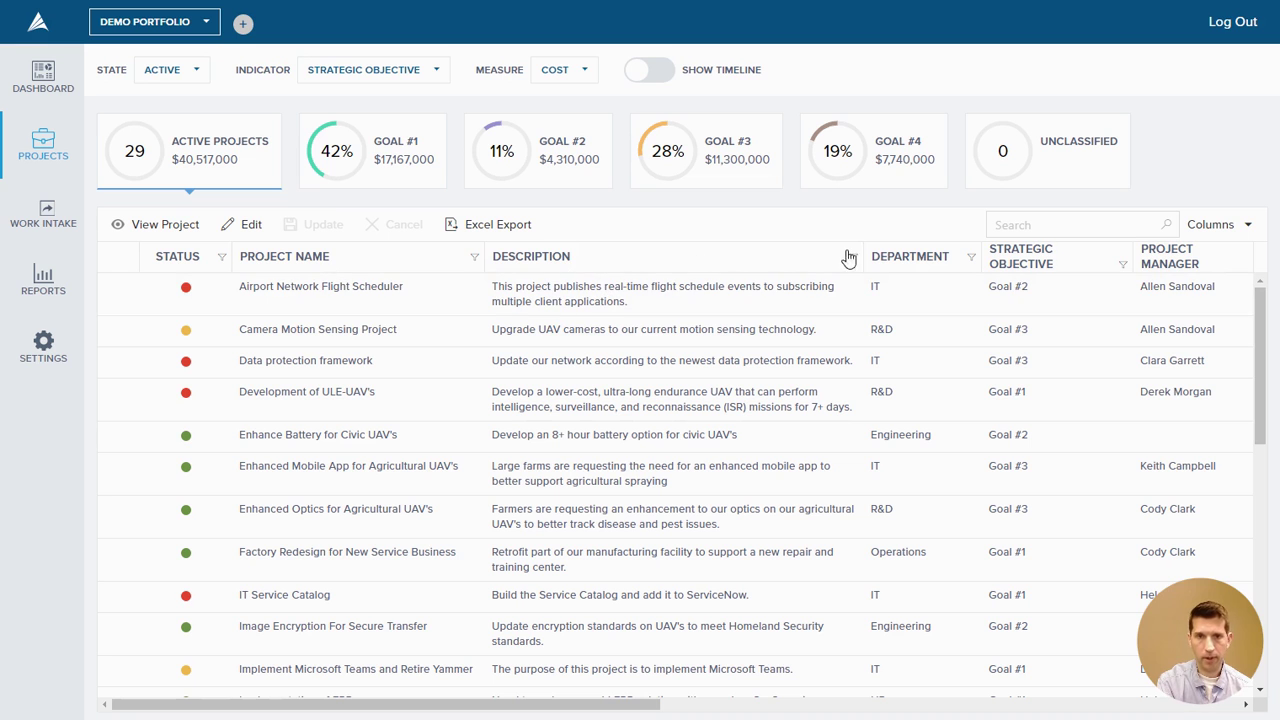
- Hide the Description column from the project grid
left_click(1200, 226)
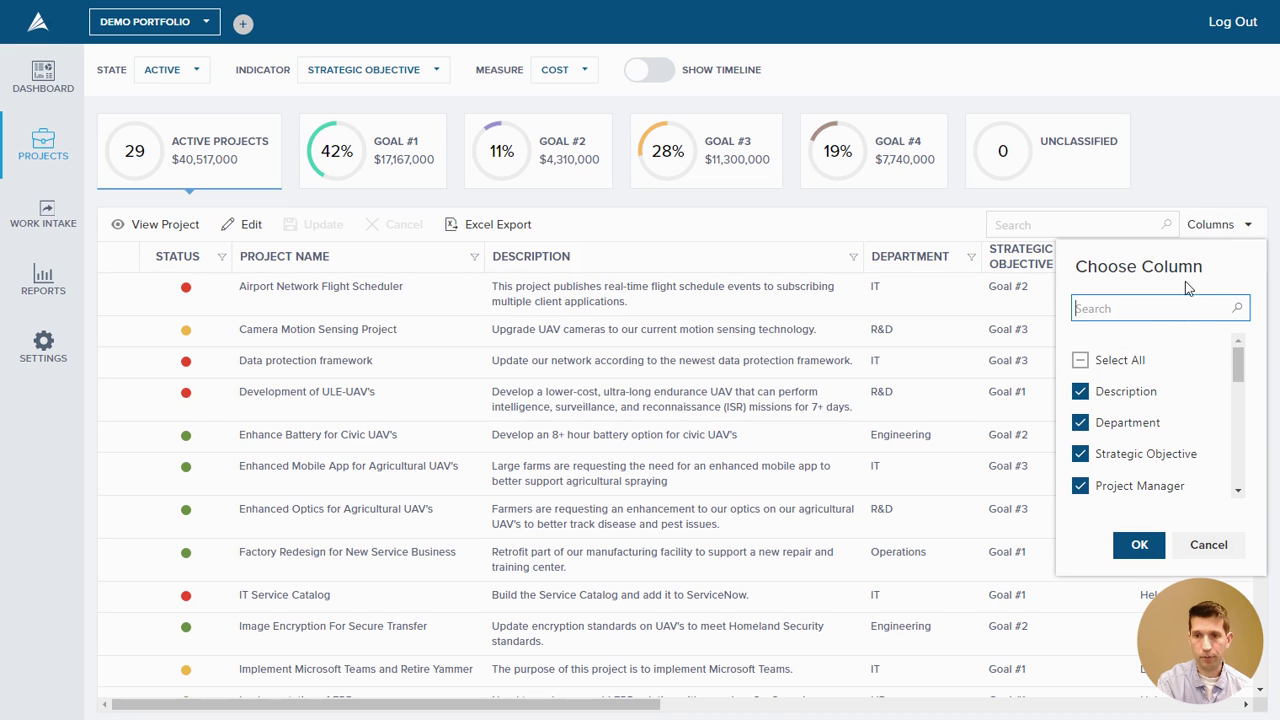
left_click(1124, 392)
left_click(1136, 543)
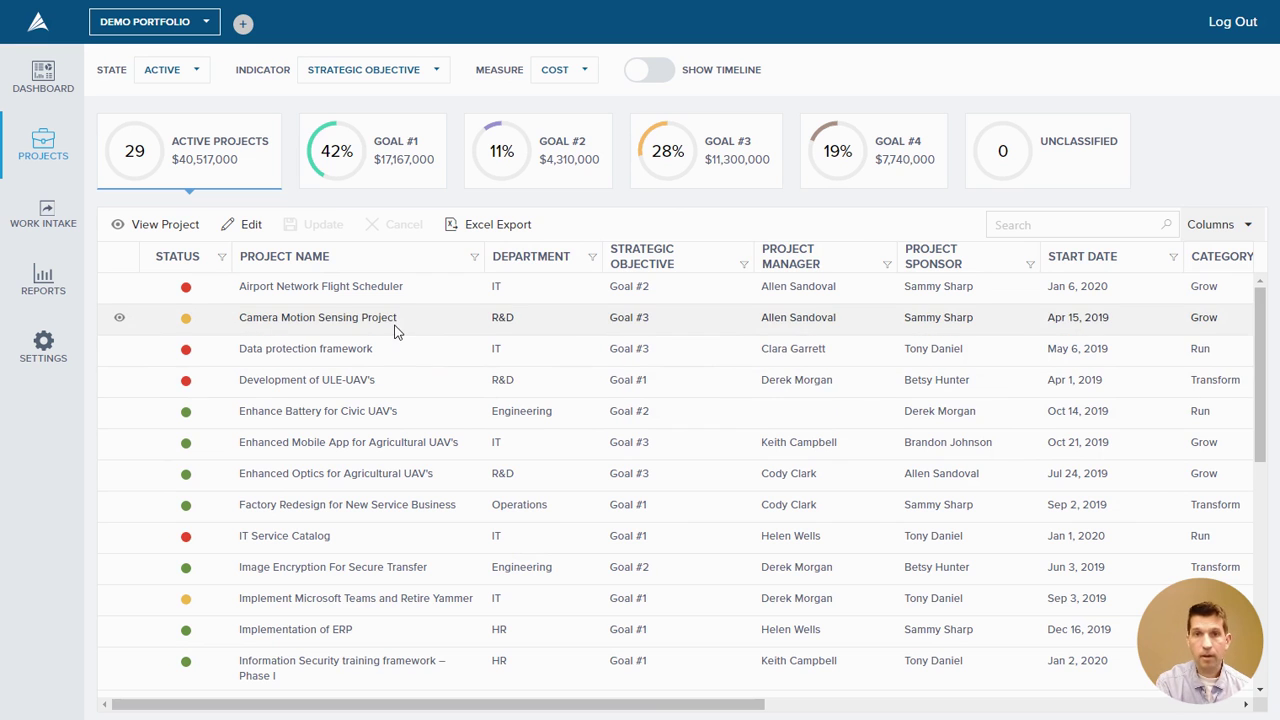
- Open the Airport Network Flight Scheduler row for inline editing, cancel the edit, and select the Camera Motion Sensing Project row
left_click(382, 290)
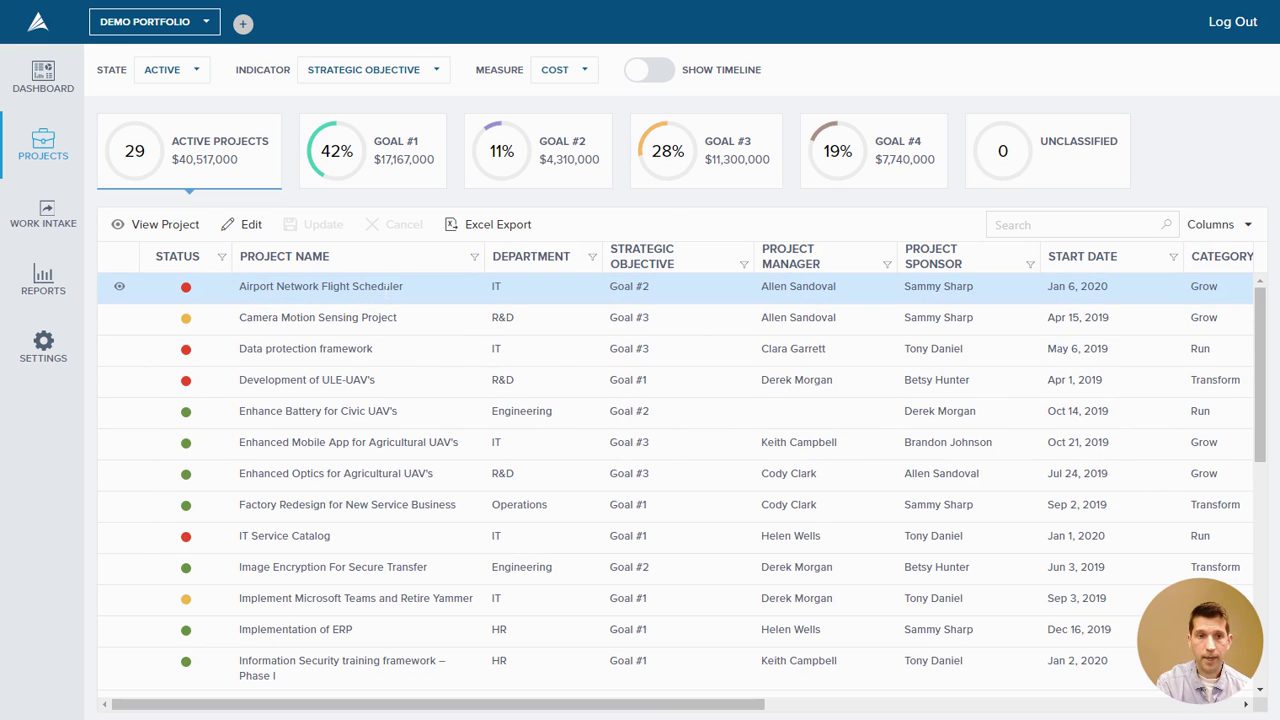
left_click(250, 226)
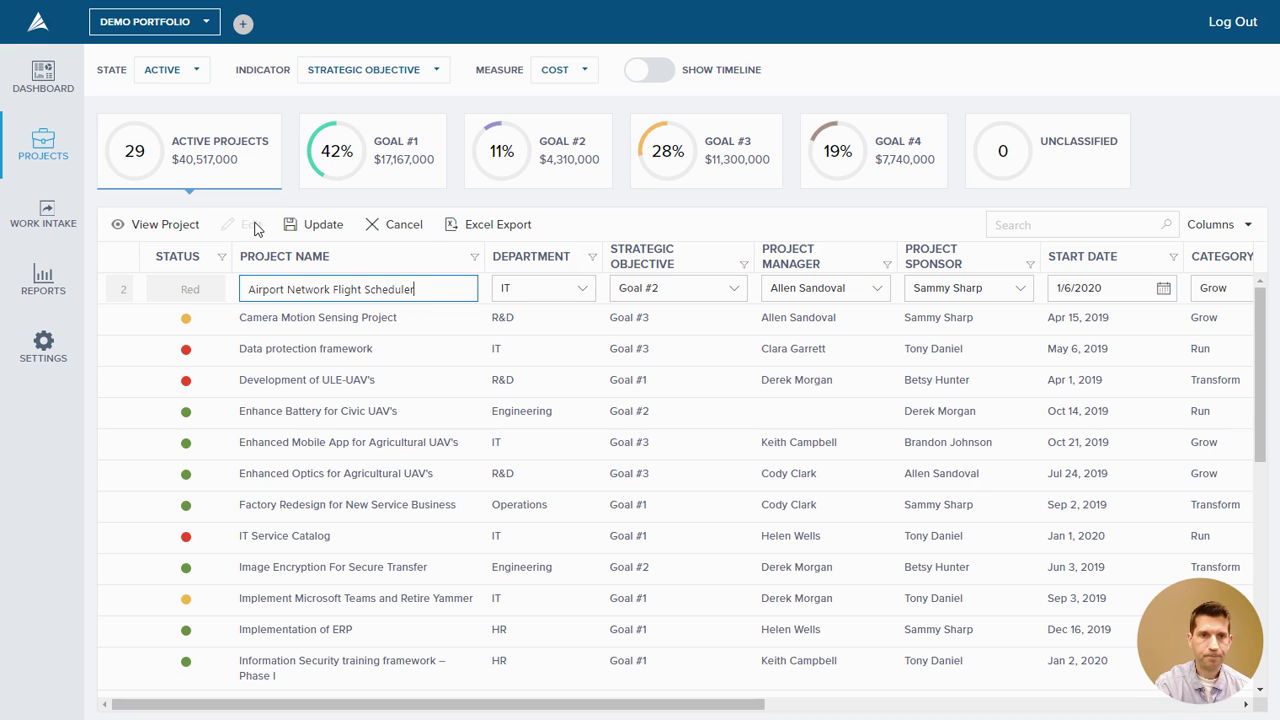
left_click(394, 228)
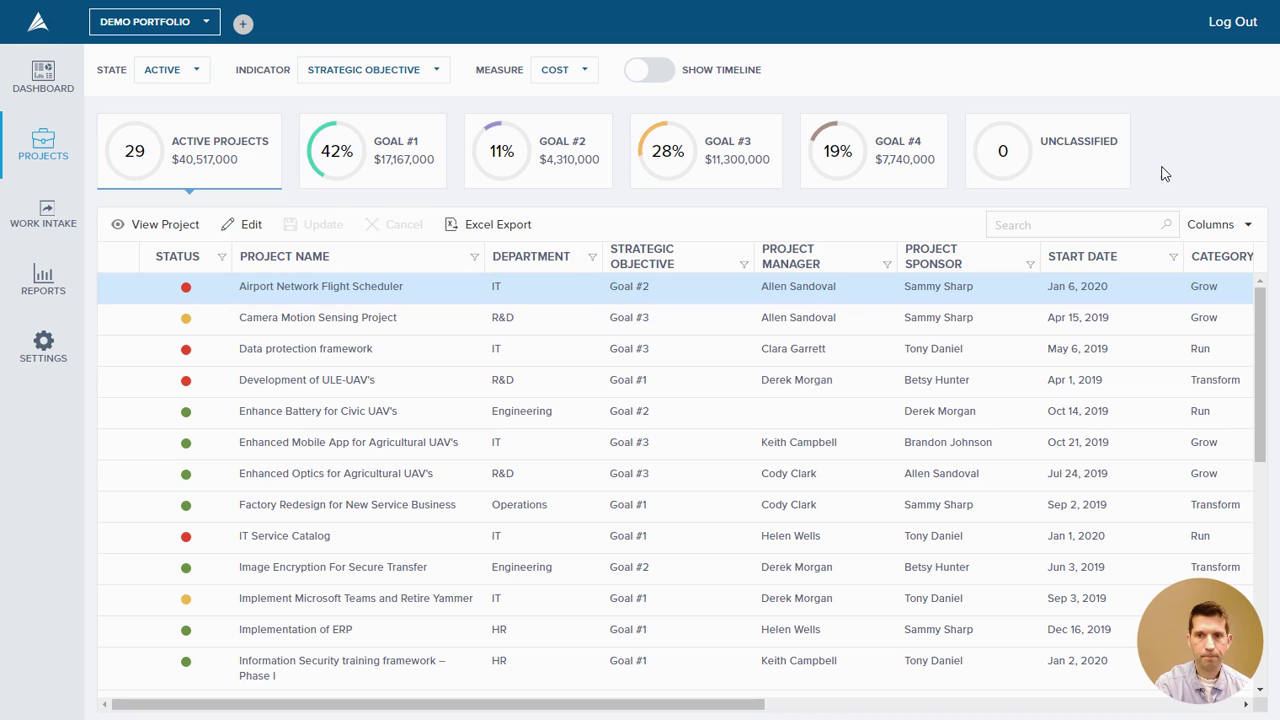
left_click(1088, 330)
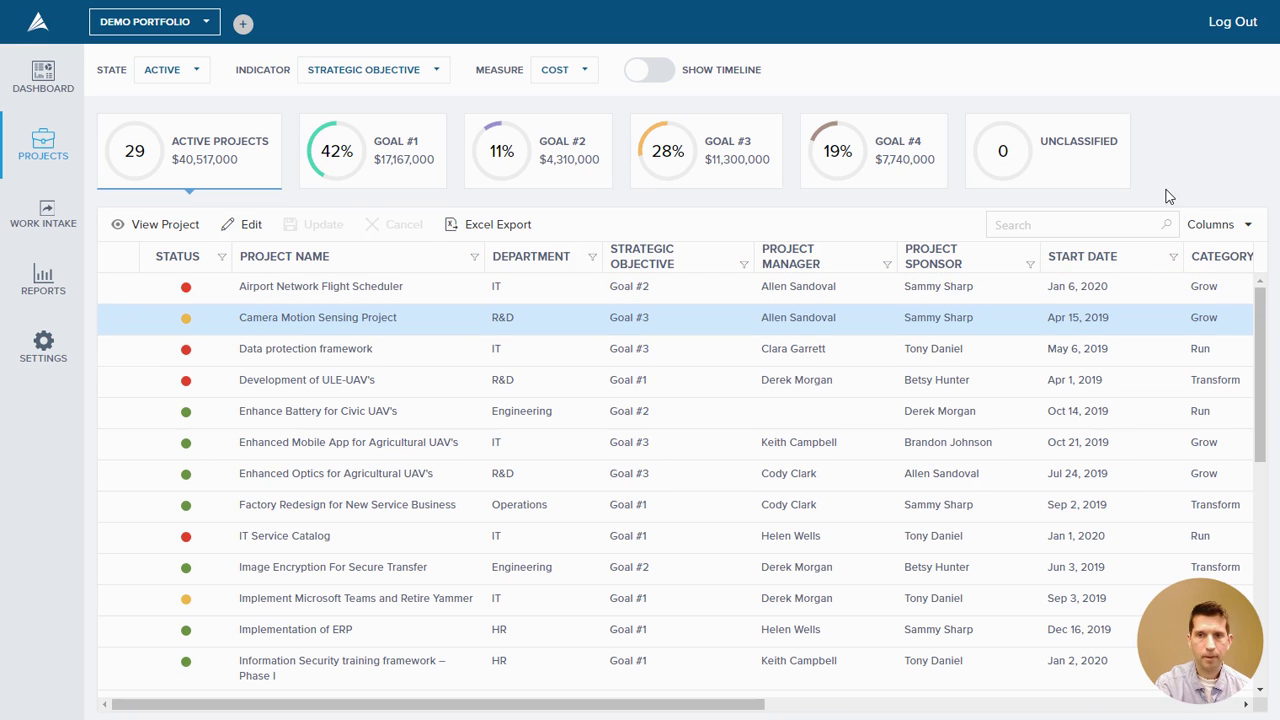